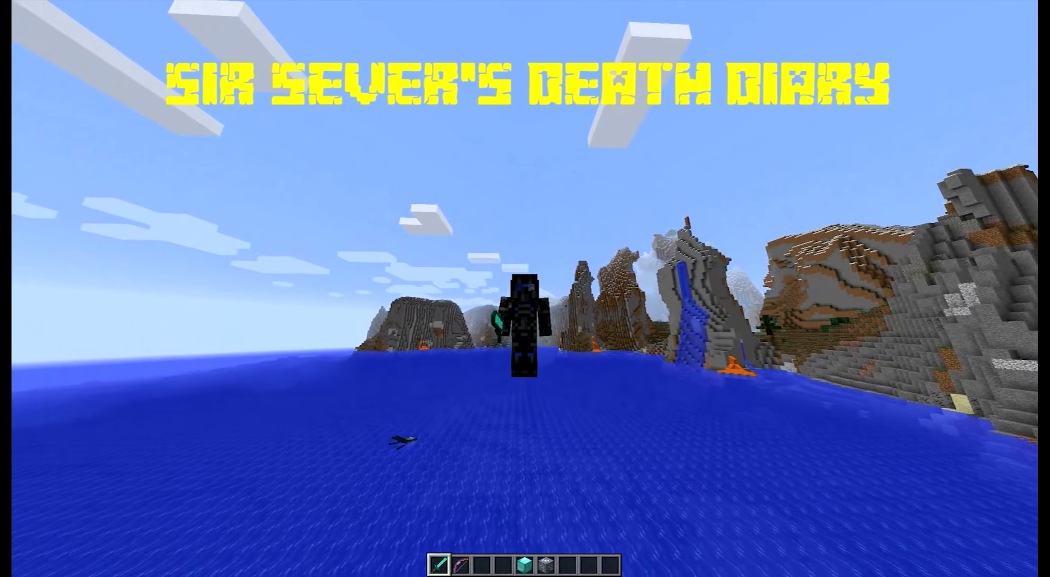
- Switch the held item from the sword to the bow with hotbar key 2
key("2")
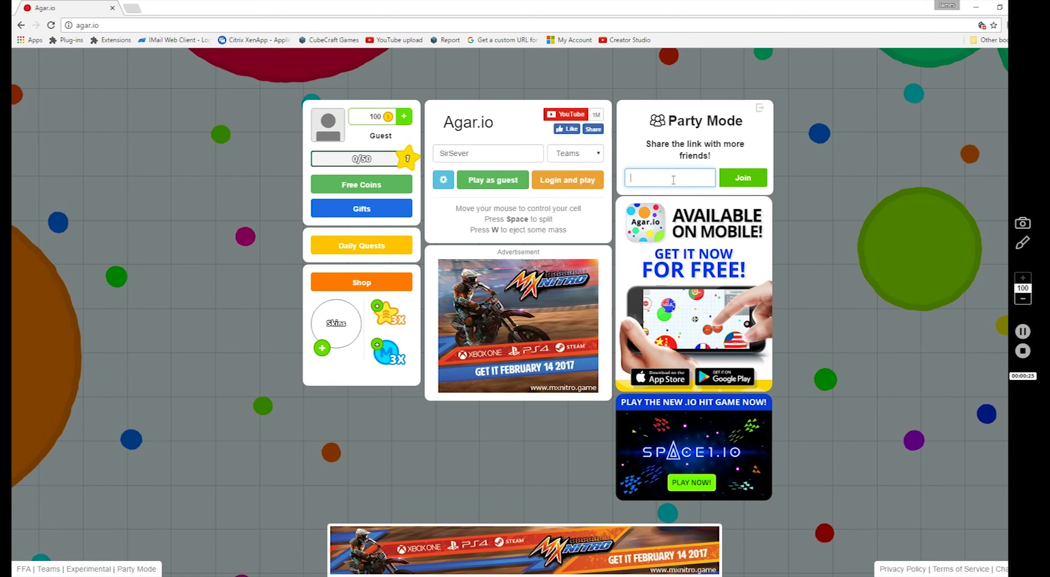
- Choose Teams mode, stay in party DUDCDJ, and start playing as SirSever
key("super")
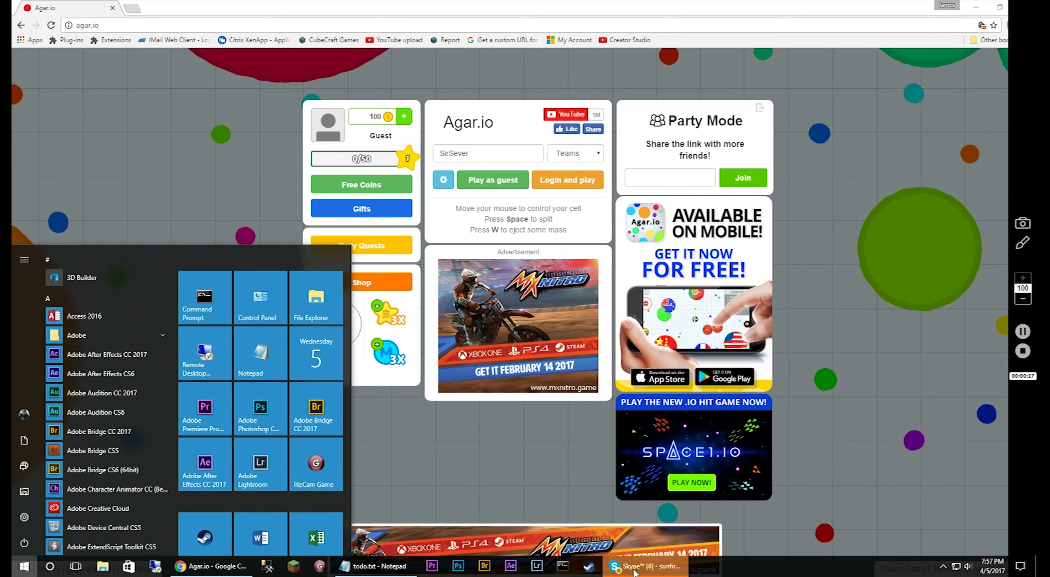
key("super")
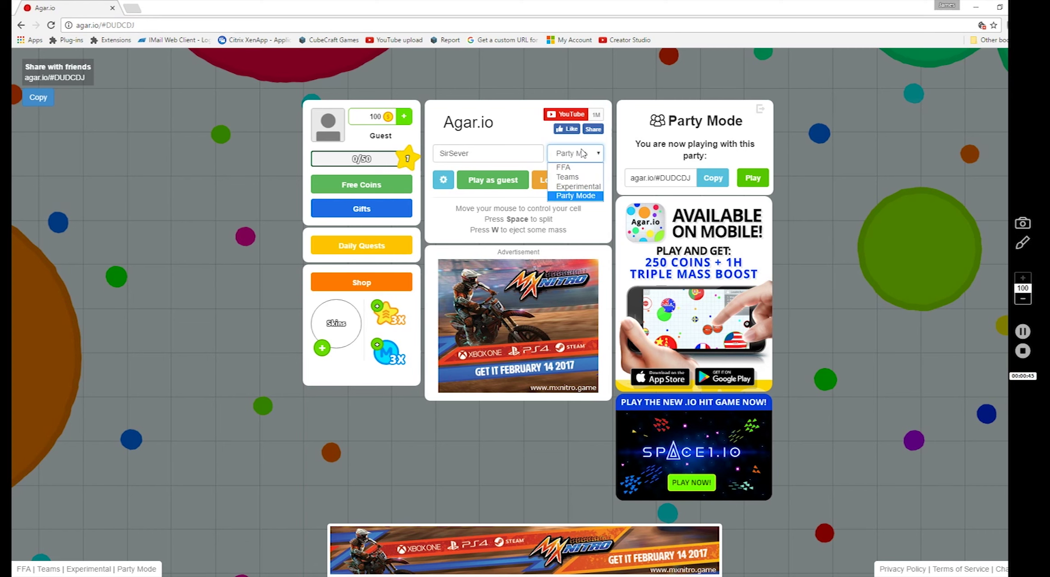
left_click(576, 179)
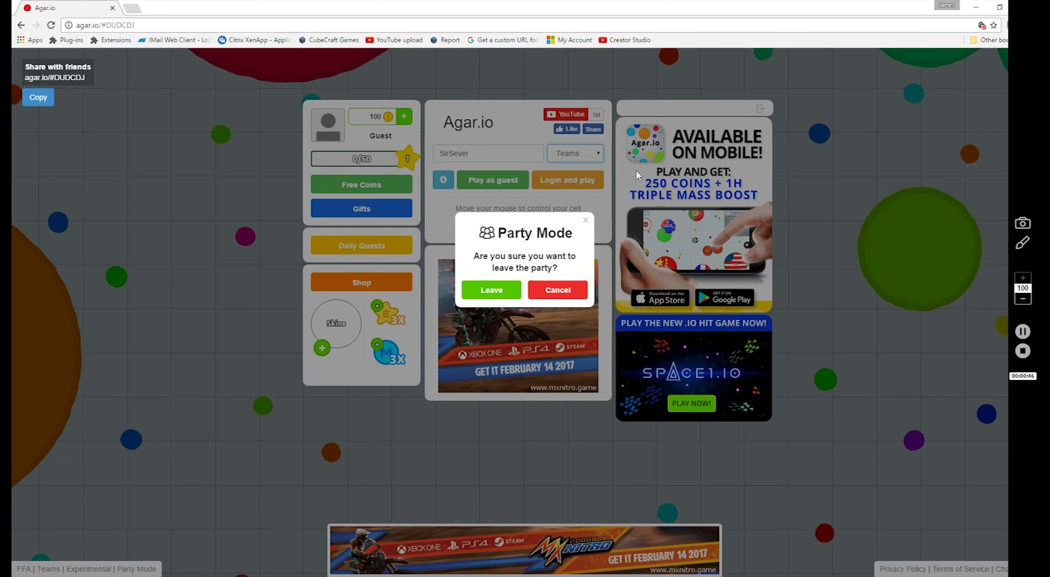
left_click(559, 292)
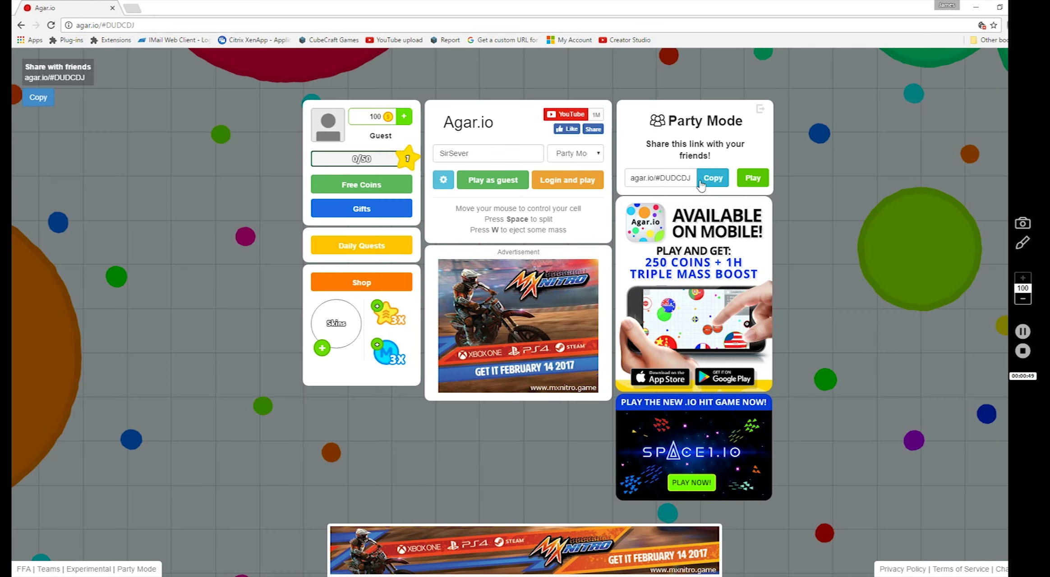
left_click(748, 181)
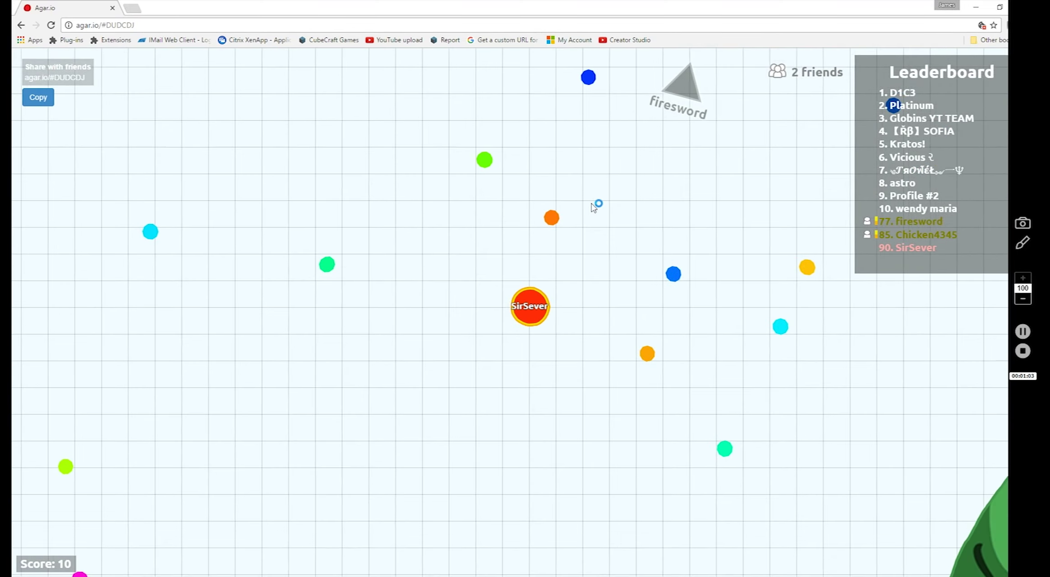
- Steer the cell around until it is eaten at highest mass 20 after 0:12
right_click(281, 243)
left_click(300, 335)
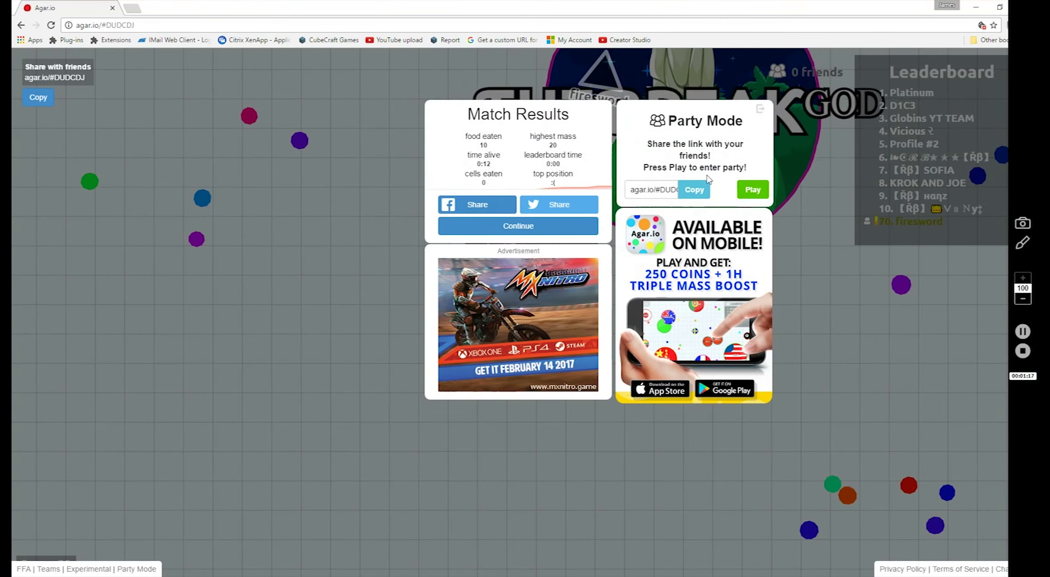
- Respawn in the party game and play until eaten, reaching highest mass 207 over 1:27
left_click(749, 194)
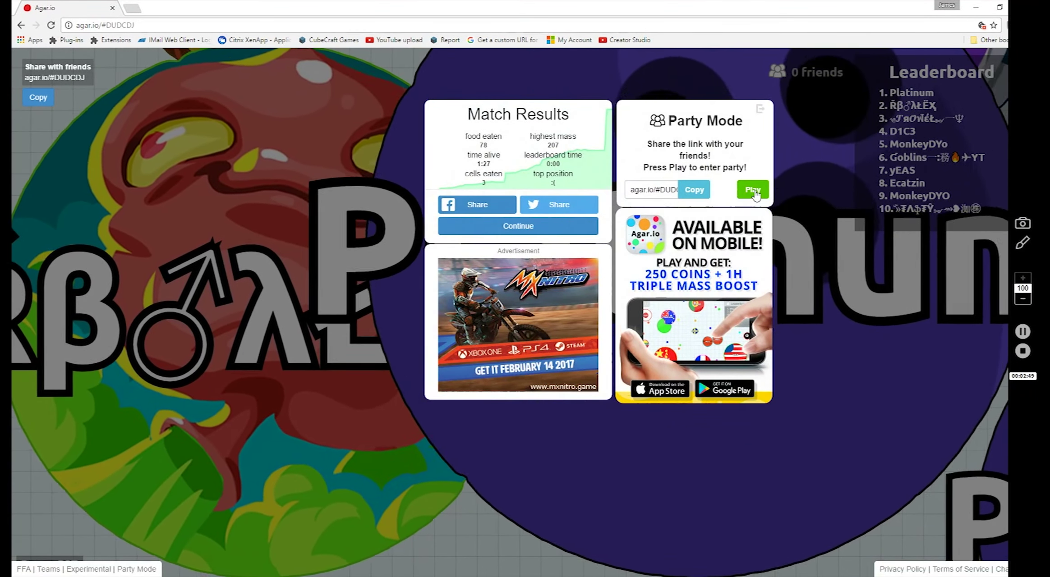
left_click(754, 191)
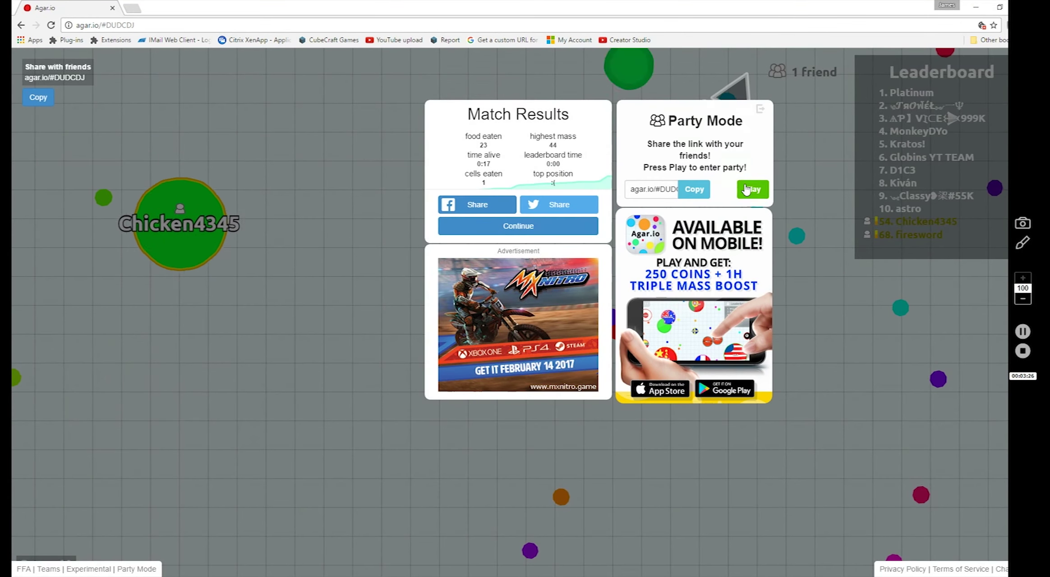
- Rejoin the party round and play until eaten after eating 23 food
left_click(752, 170)
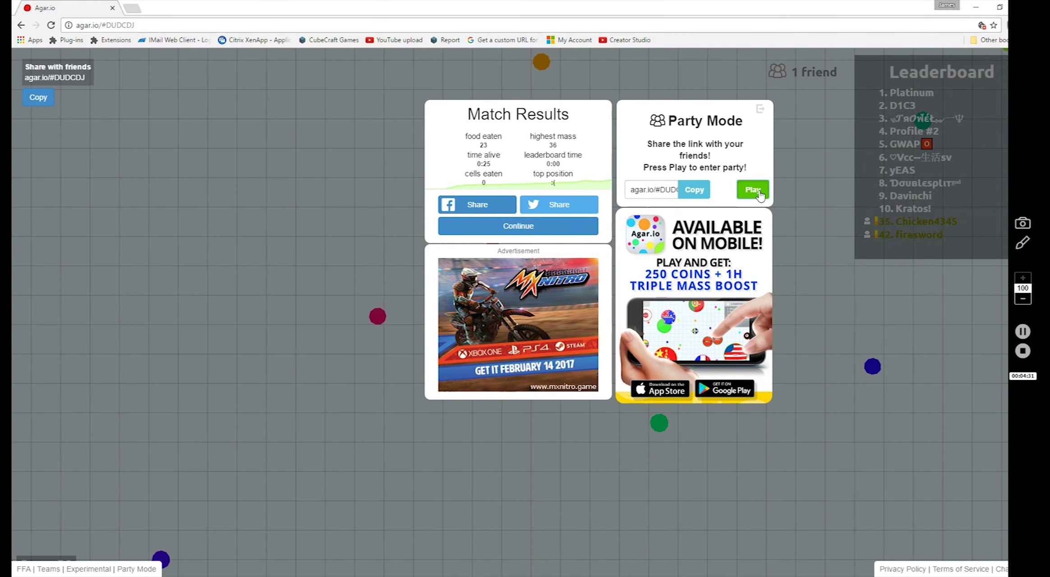
- Respawn a fresh SirSever cell at score 10 in the party game
left_click(752, 191)
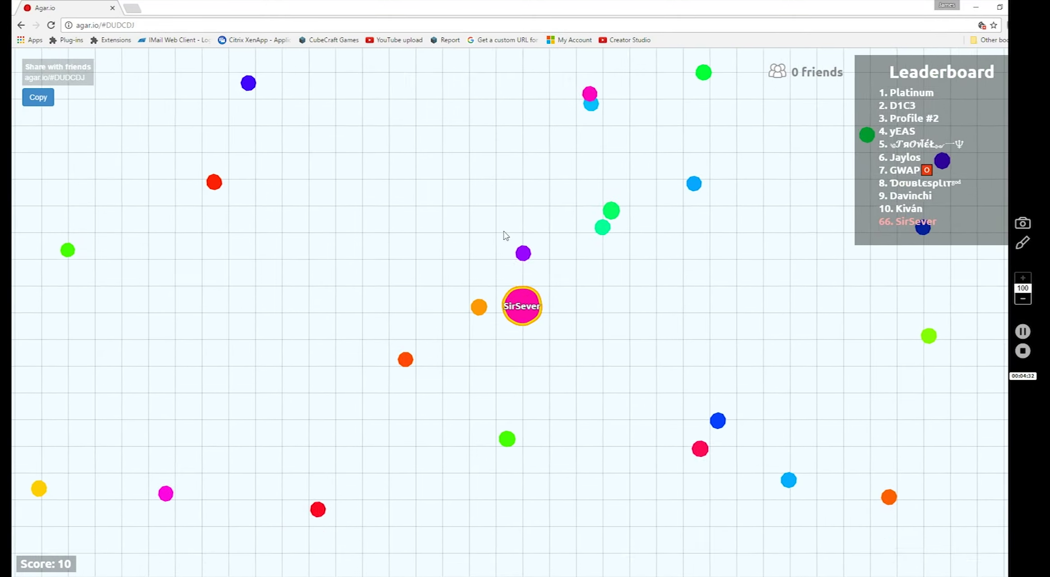